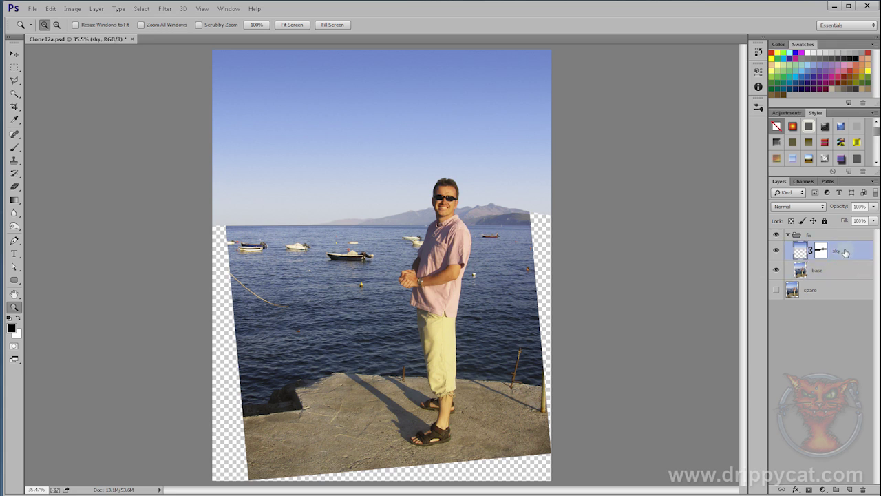
Delete the masked 'sky' layer, leaving 'base' and the hidden 'spare' layer in the group.
{"action": "key", "text": "Delete"}
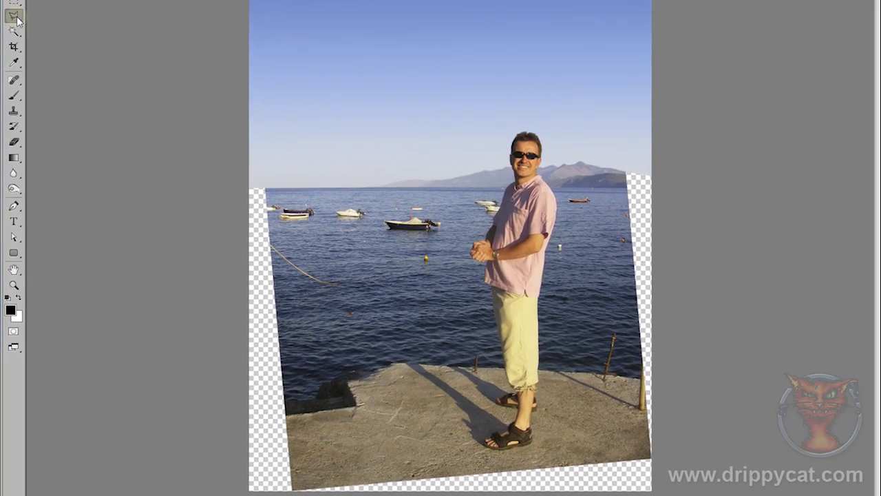
Lasso-select the transparent strip along the photo's bottom edge.
{"action": "left_click", "coordinate": [13, 80]}
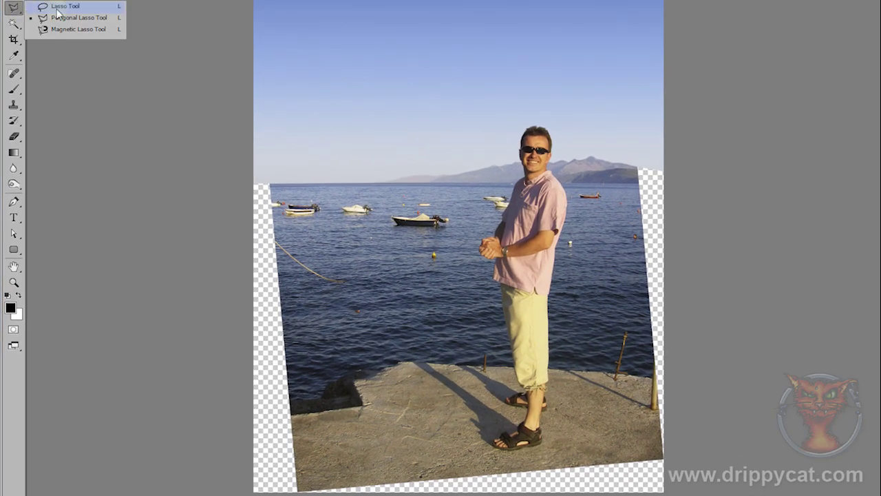
{"action": "left_click", "coordinate": [57, 8]}
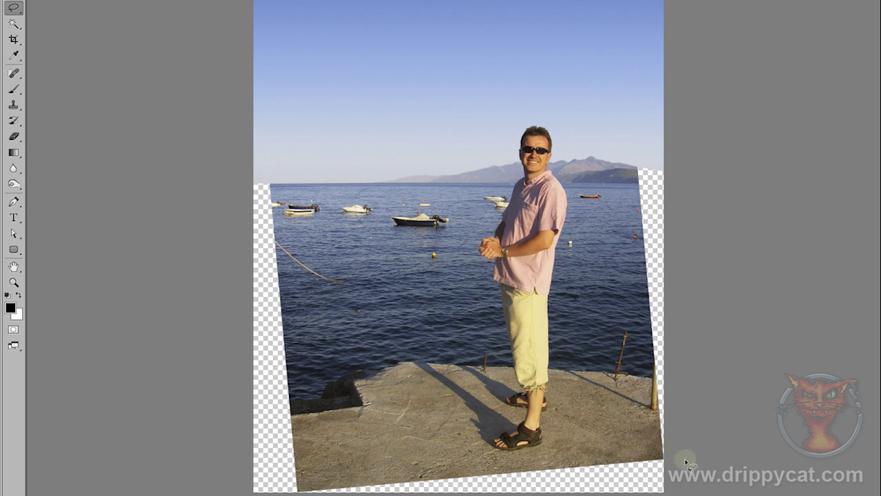
{"action": "left_click_drag", "start_coordinate": [662, 457], "coordinate": [300, 487]}
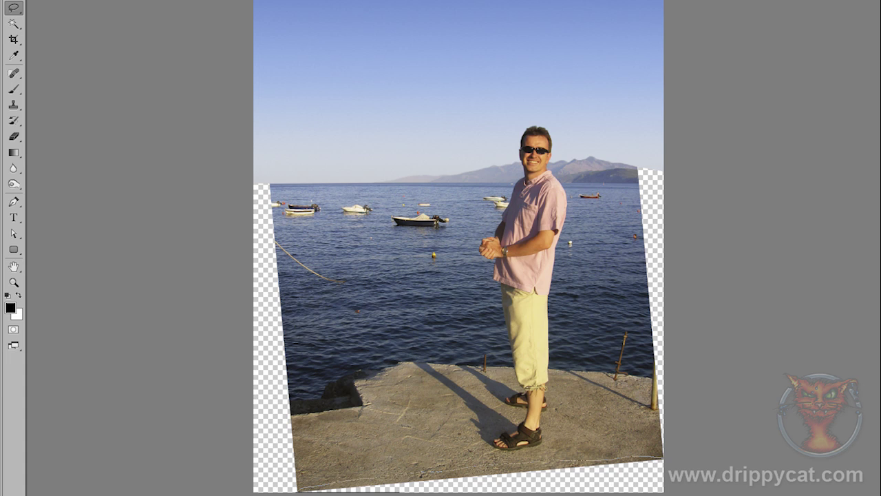
{"action": "left_click_drag", "start_coordinate": [713, 491], "coordinate": [691, 458]}
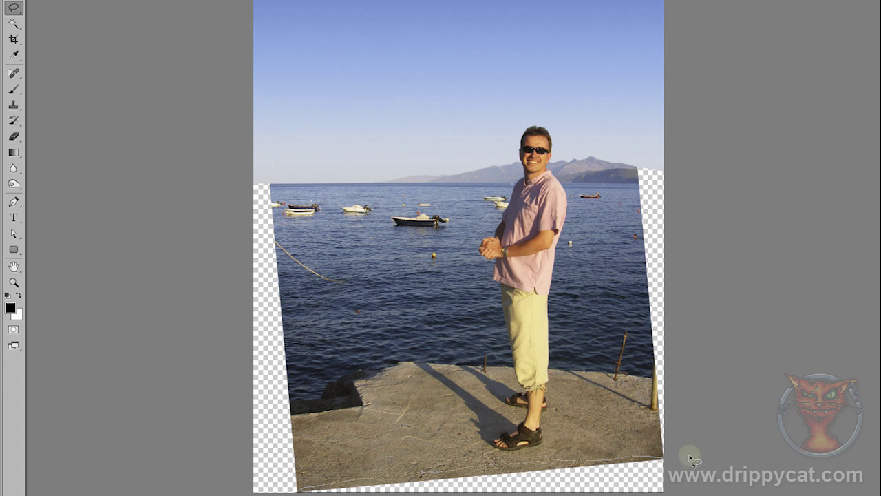
Fill the bottom-strip selection using Edit > Fill with Content-Aware.
{"action": "key", "text": "alt+e"}
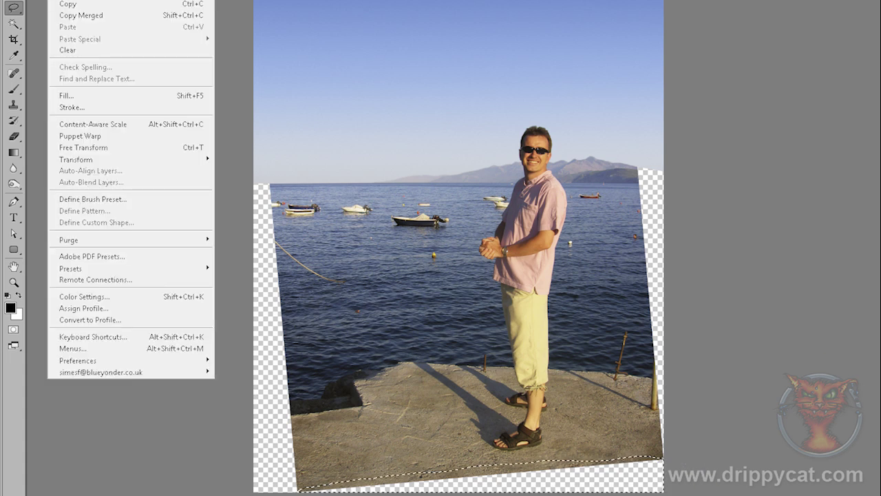
{"action": "left_click", "coordinate": [85, 100]}
{"action": "left_click", "coordinate": [759, 182]}
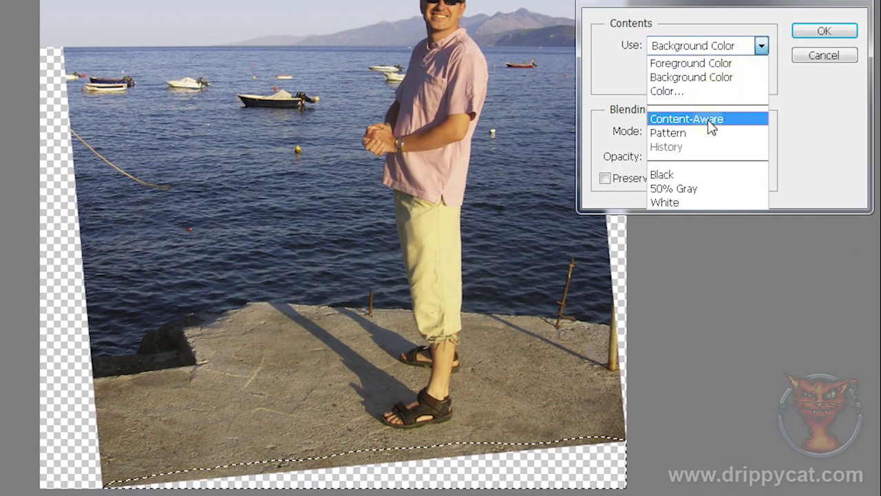
{"action": "left_click", "coordinate": [686, 119]}
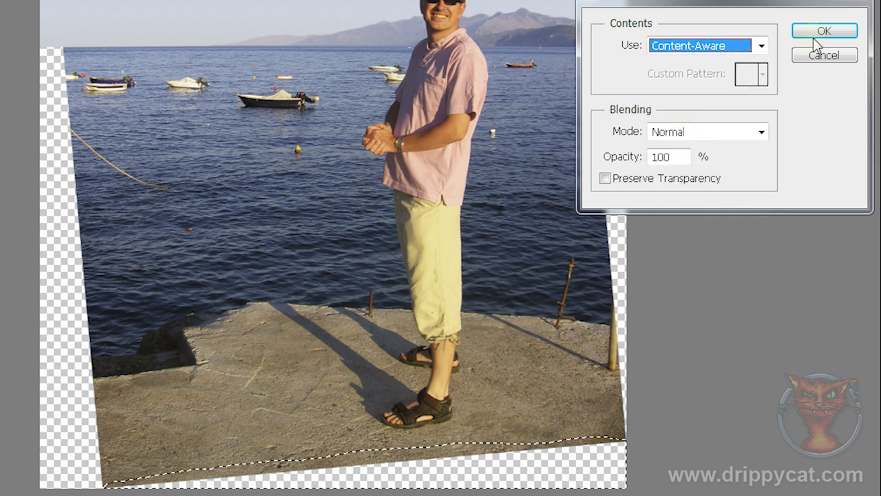
{"action": "left_click", "coordinate": [819, 33]}
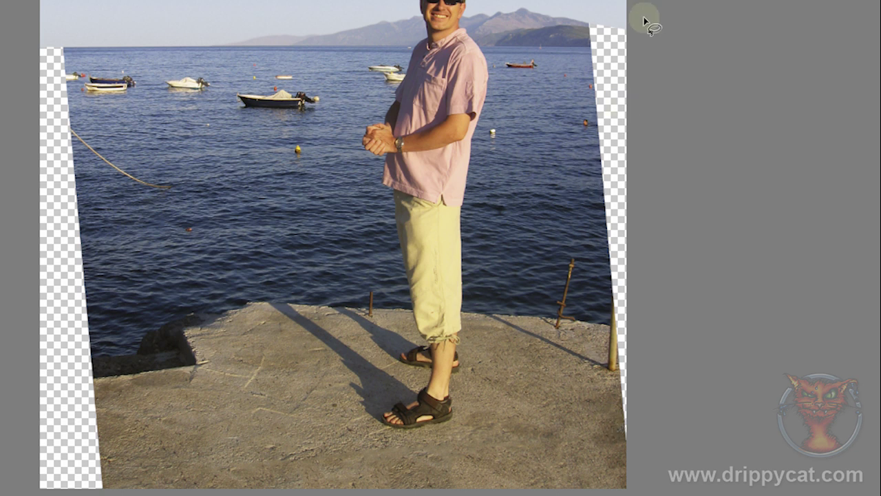
Lasso the right-edge transparent wedge, Content-Aware fill it, and deselect.
{"action": "mouse_move", "coordinate": [640, 28]}
{"action": "left_mouse_down"}
{"action": "mouse_move", "coordinate": [626, 14]}
{"action": "mouse_move", "coordinate": [594, 16]}
{"action": "mouse_move", "coordinate": [584, 44]}
{"action": "left_mouse_up"}
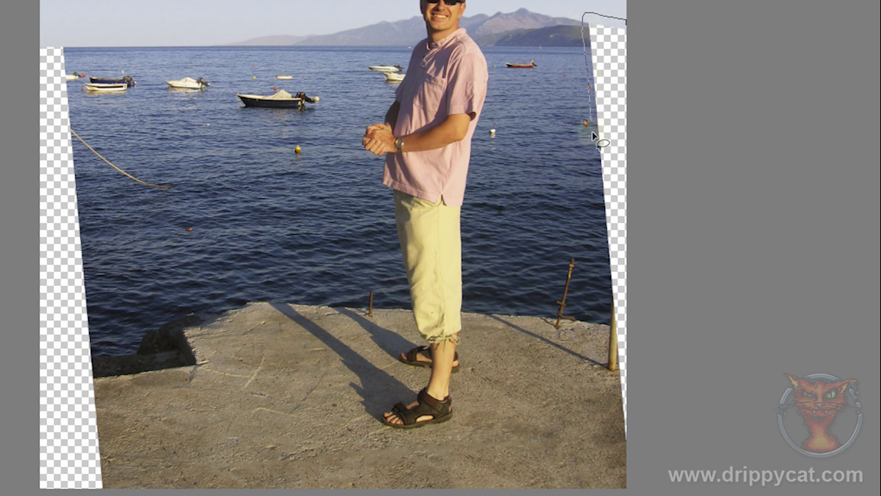
{"action": "mouse_move", "coordinate": [592, 133]}
{"action": "left_mouse_down"}
{"action": "mouse_move", "coordinate": [616, 448]}
{"action": "mouse_move", "coordinate": [754, 157]}
{"action": "mouse_move", "coordinate": [682, 20]}
{"action": "left_mouse_up"}
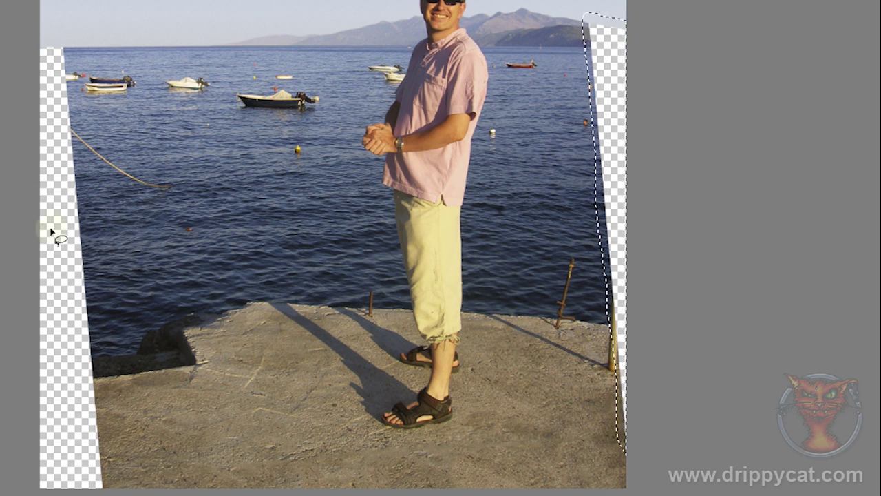
{"action": "key", "text": "shift+BackSpace"}
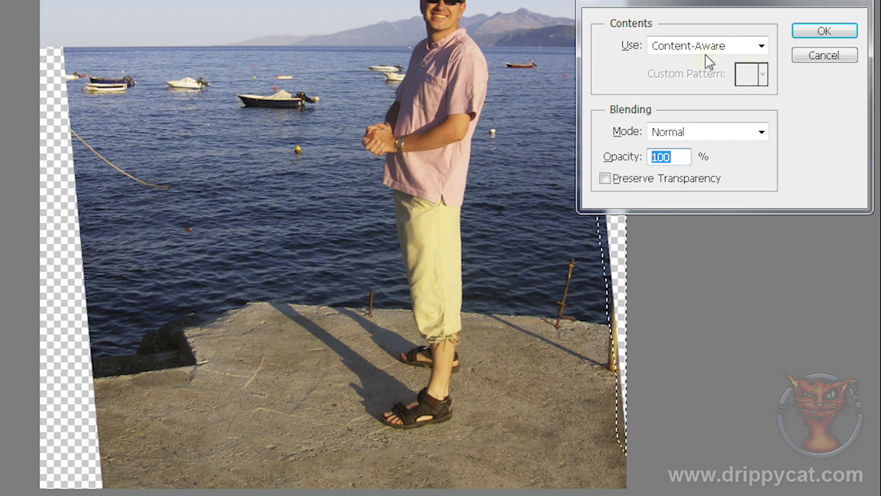
{"action": "left_click", "coordinate": [823, 33]}
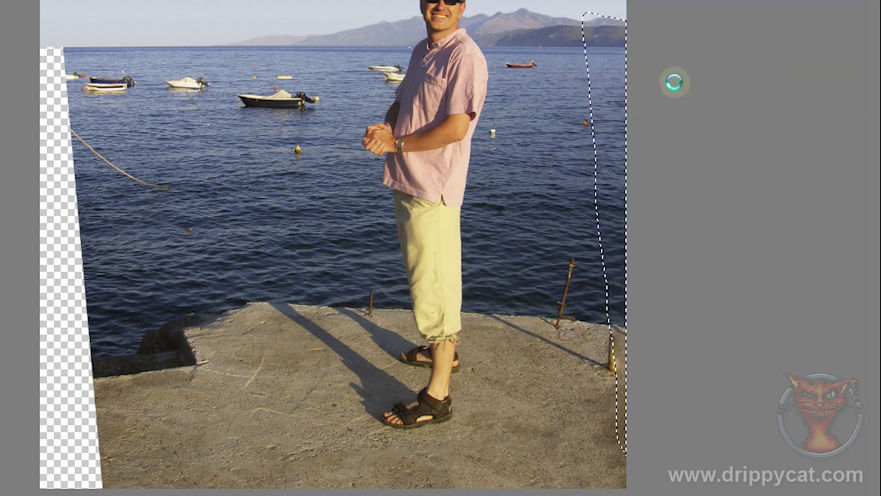
{"action": "key", "text": "ctrl+d"}
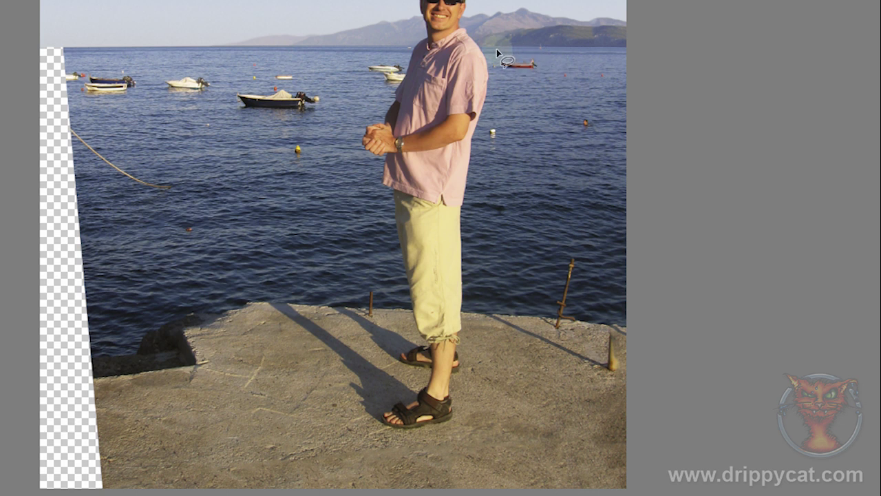
Lasso-select the transparent strip along the photo's left edge.
{"action": "left_click", "coordinate": [532, 48]}
{"action": "left_click_drag", "start_coordinate": [558, 50], "coordinate": [584, 52]}
{"action": "mouse_move", "coordinate": [604, 51]}
{"action": "left_mouse_down"}
{"action": "mouse_move", "coordinate": [558, 133]}
{"action": "mouse_move", "coordinate": [586, 159]}
{"action": "mouse_move", "coordinate": [591, 122]}
{"action": "mouse_move", "coordinate": [595, 178]}
{"action": "left_mouse_up"}
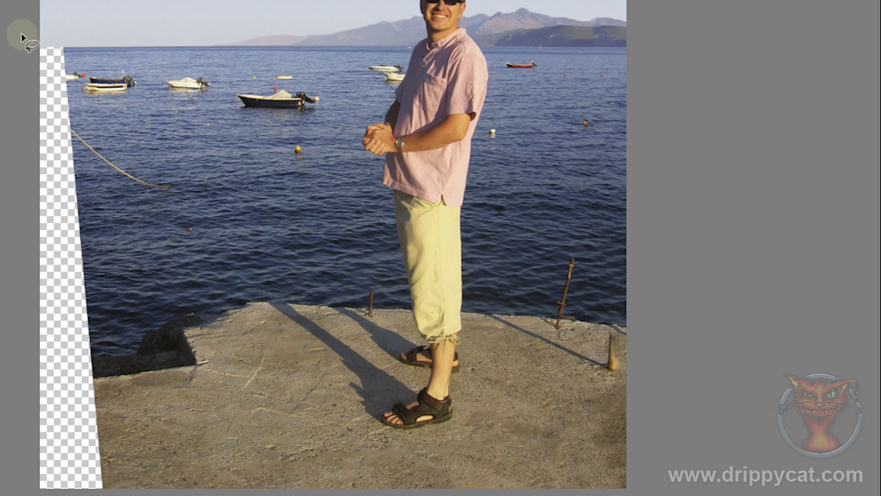
{"action": "mouse_move", "coordinate": [40, 36]}
{"action": "left_mouse_down"}
{"action": "mouse_move", "coordinate": [70, 48]}
{"action": "mouse_move", "coordinate": [109, 486]}
{"action": "left_mouse_up"}
{"action": "mouse_move", "coordinate": [35, 490]}
{"action": "left_mouse_down"}
{"action": "mouse_move", "coordinate": [3, 232]}
{"action": "mouse_move", "coordinate": [15, 22]}
{"action": "left_mouse_up"}
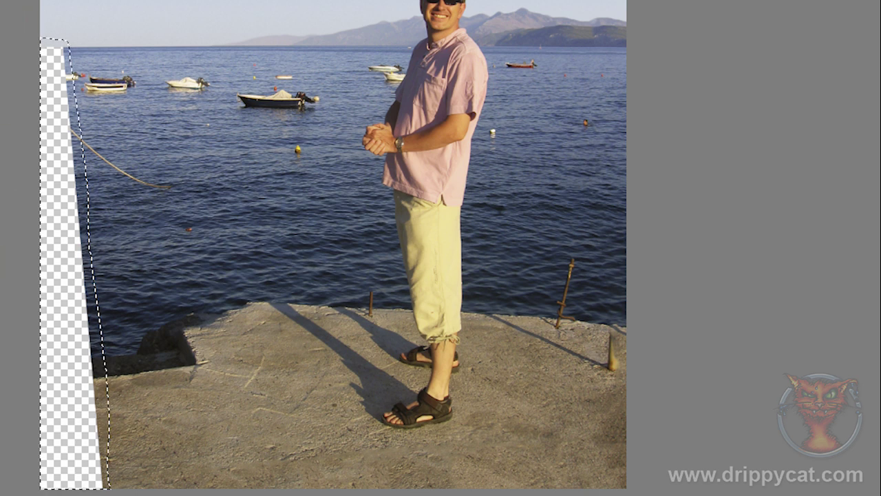
Content-Aware fill the left strip, deselect, and zoom into the lower-left corner.
{"action": "key", "text": "shift+BackSpace"}
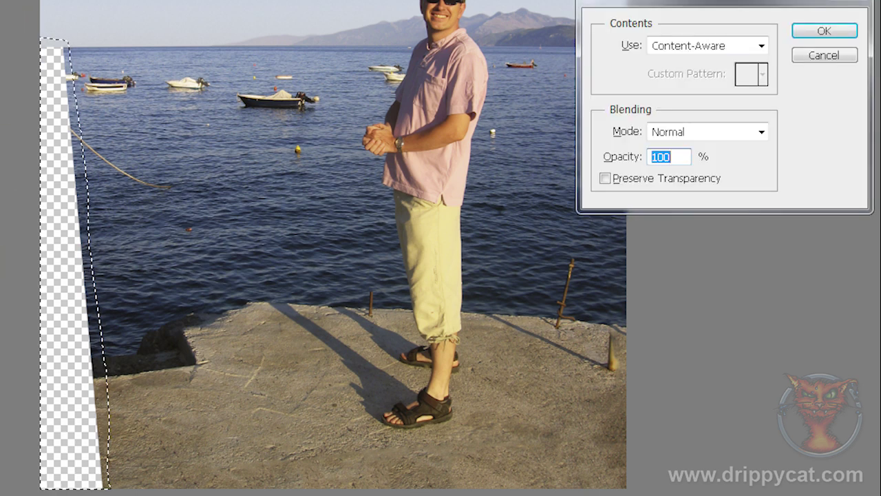
{"action": "left_click", "coordinate": [826, 32]}
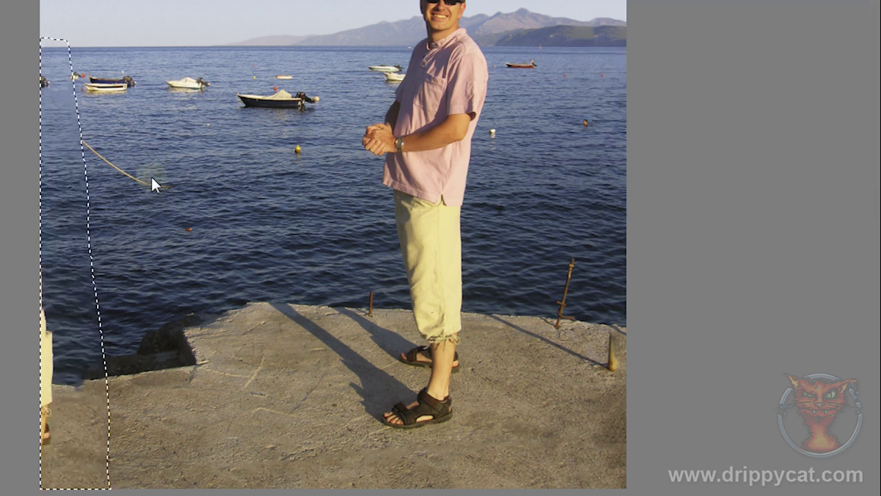
{"action": "key", "text": "ctrl+d"}
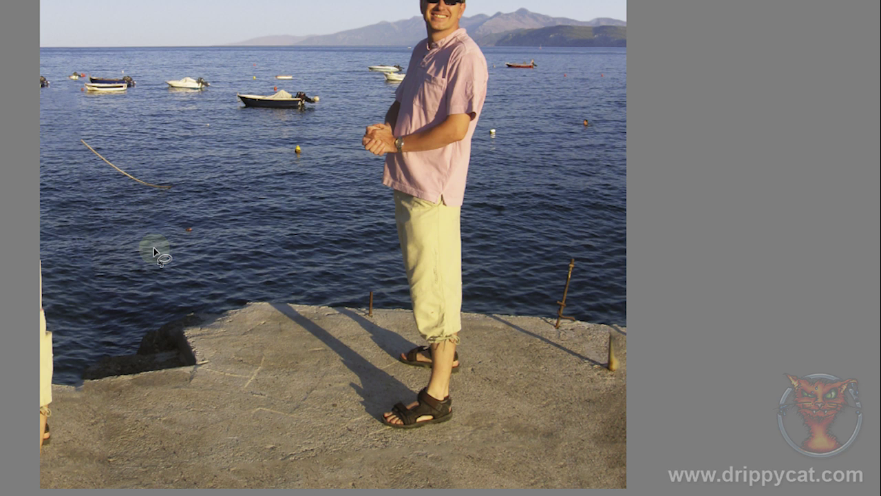
{"action": "left_click_drag", "start_coordinate": [21, 186], "coordinate": [279, 490]}
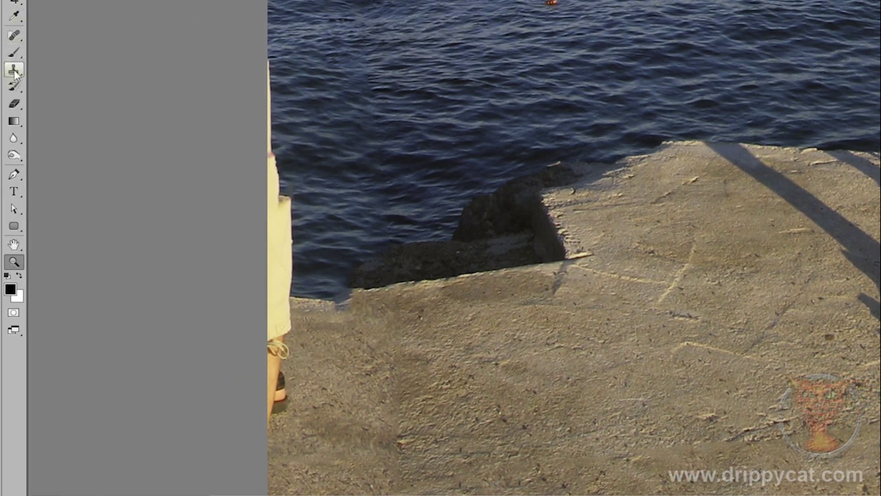
{"action": "left_click", "coordinate": [14, 70]}
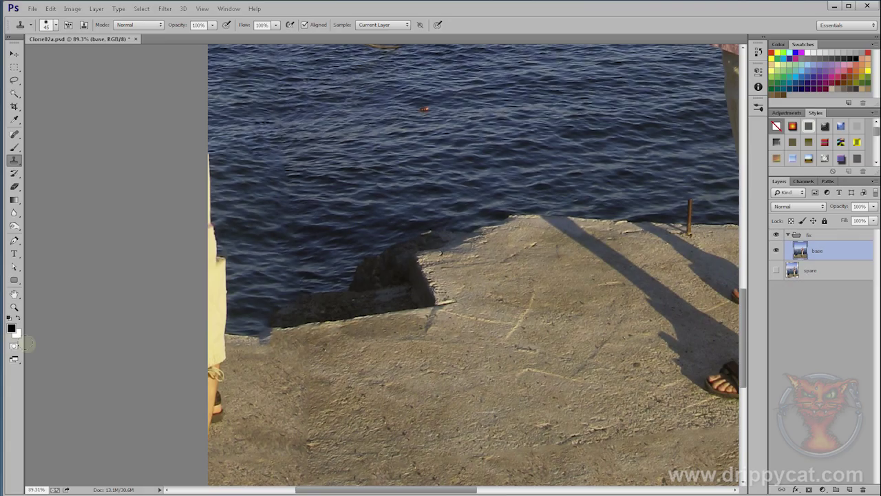
{"action": "key", "text": "z"}
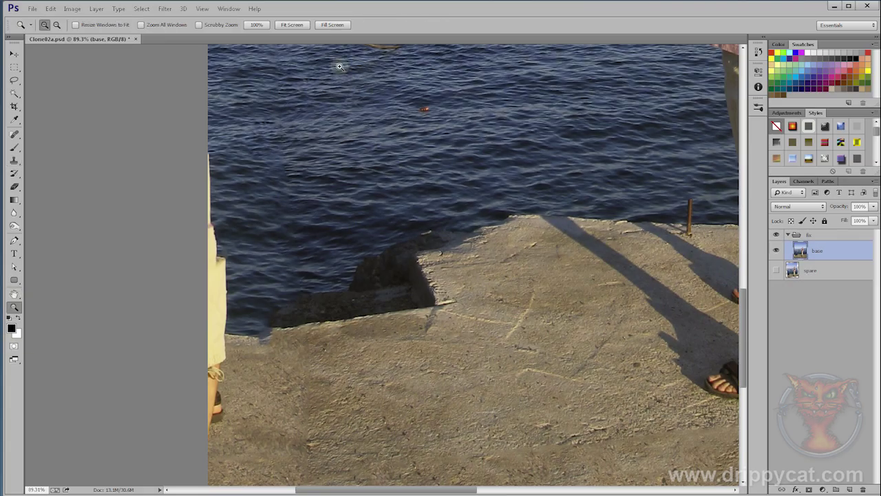
Paint out the swimmer right of the man with Clone Stamp, sampling nearby water.
{"action": "left_click", "coordinate": [291, 24]}
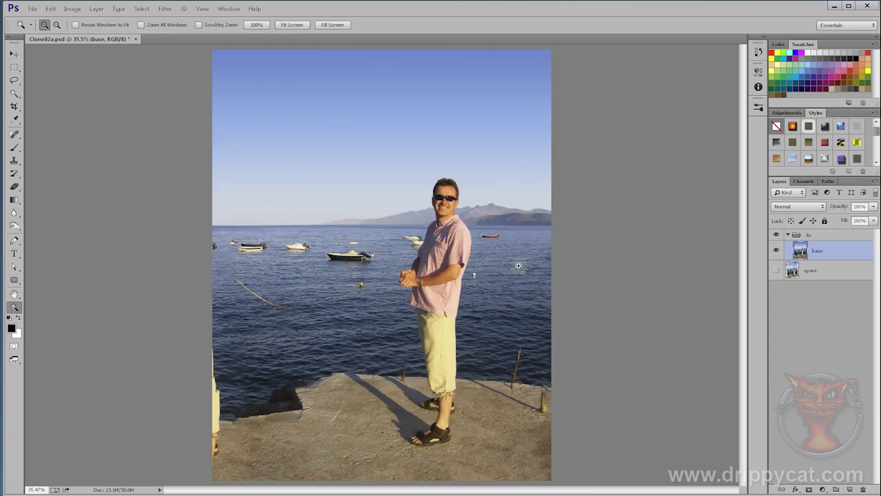
{"action": "left_click_drag", "start_coordinate": [469, 193], "coordinate": [619, 399]}
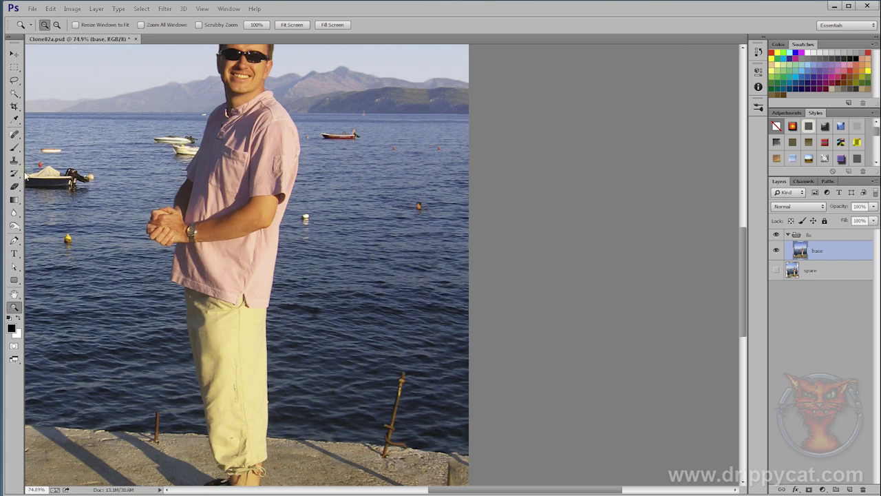
{"action": "left_click", "coordinate": [14, 159]}
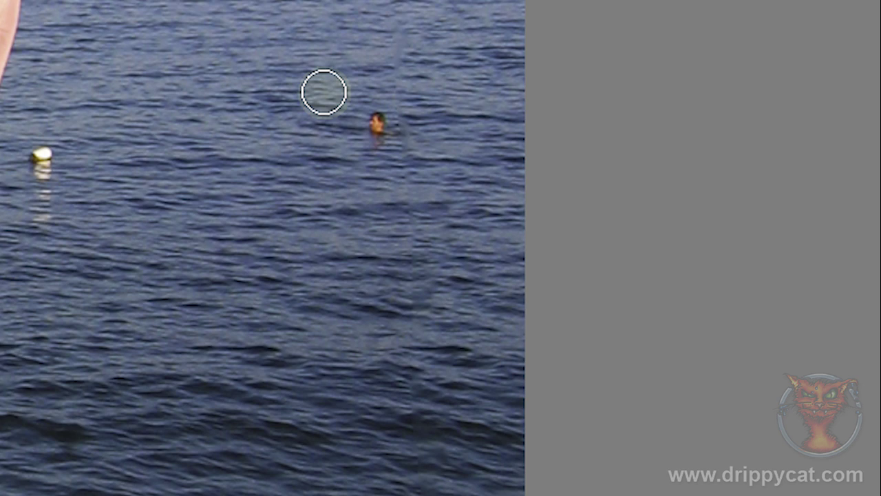
{"action": "mouse_move", "coordinate": [323, 92]}
{"action": "left_mouse_down"}
{"action": "mouse_move", "coordinate": [382, 122]}
{"action": "mouse_move", "coordinate": [412, 123]}
{"action": "mouse_move", "coordinate": [374, 122]}
{"action": "mouse_move", "coordinate": [388, 123]}
{"action": "mouse_move", "coordinate": [397, 51]}
{"action": "mouse_move", "coordinate": [334, 384]}
{"action": "mouse_move", "coordinate": [352, 319]}
{"action": "left_mouse_up"}
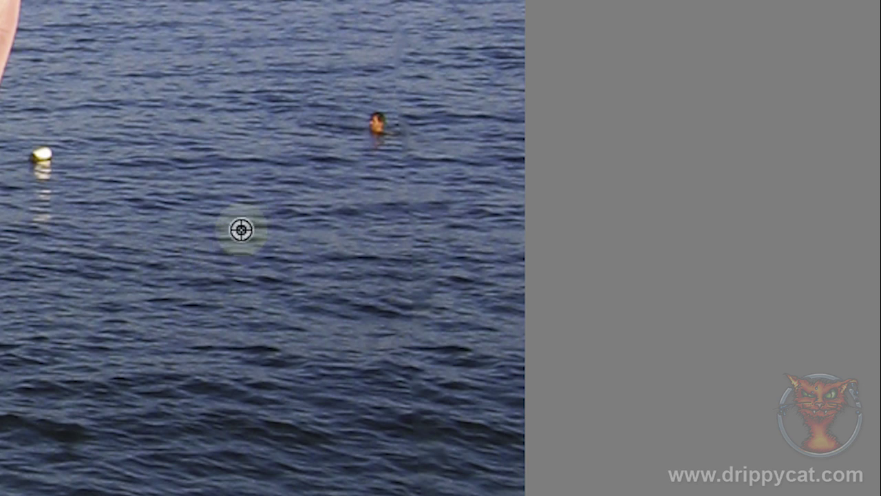
{"action": "left_click", "coordinate": [241, 229], "text": "alt"}
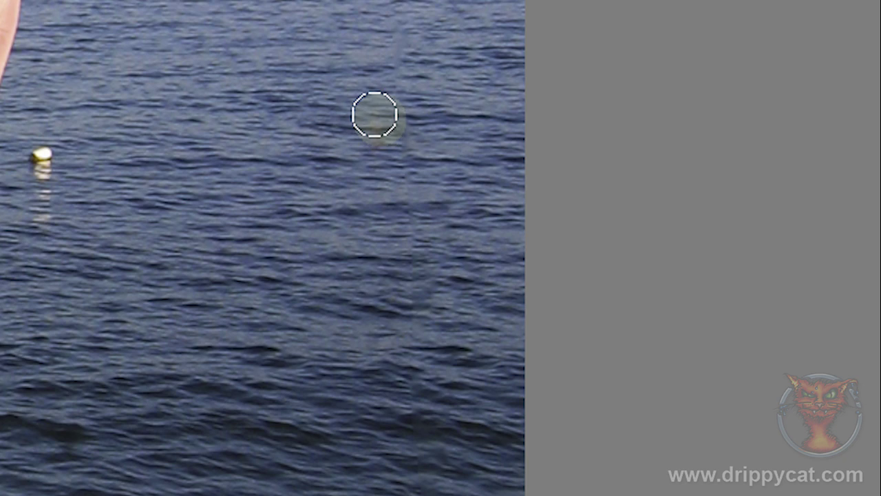